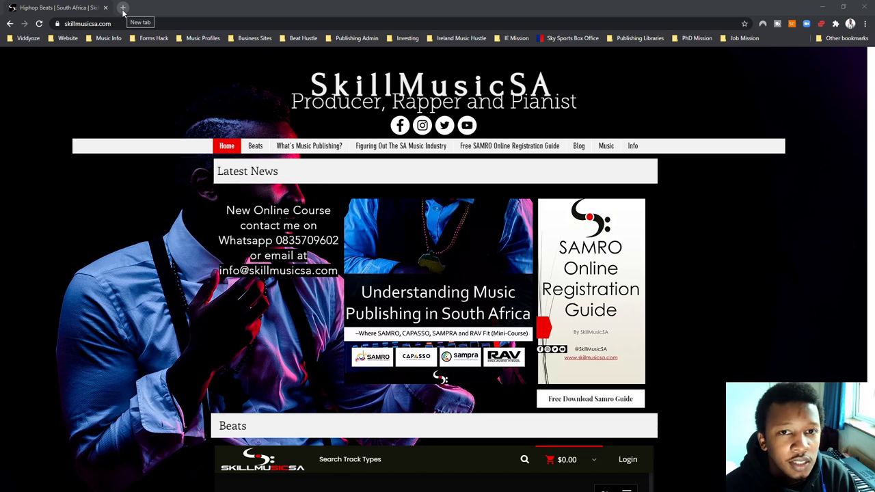
- Search Google for "vlc" in a new browser tab
left_click(123, 8)
type("v")
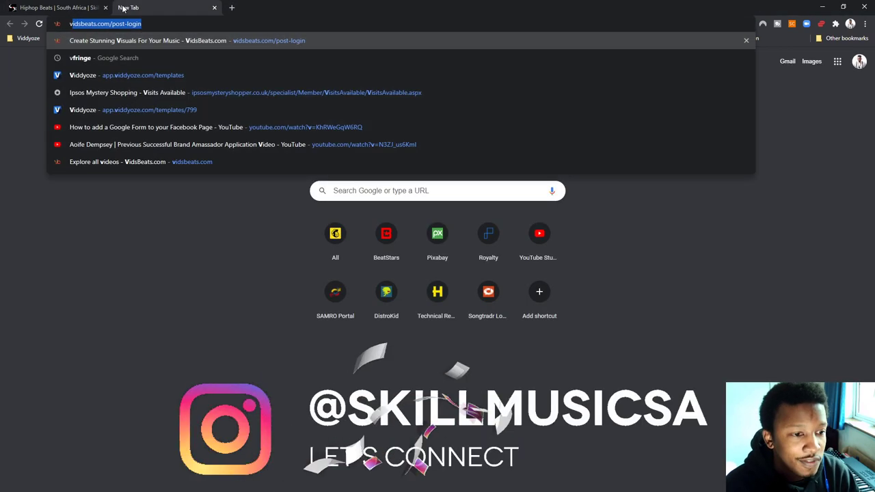
type("lc")
key("Return")
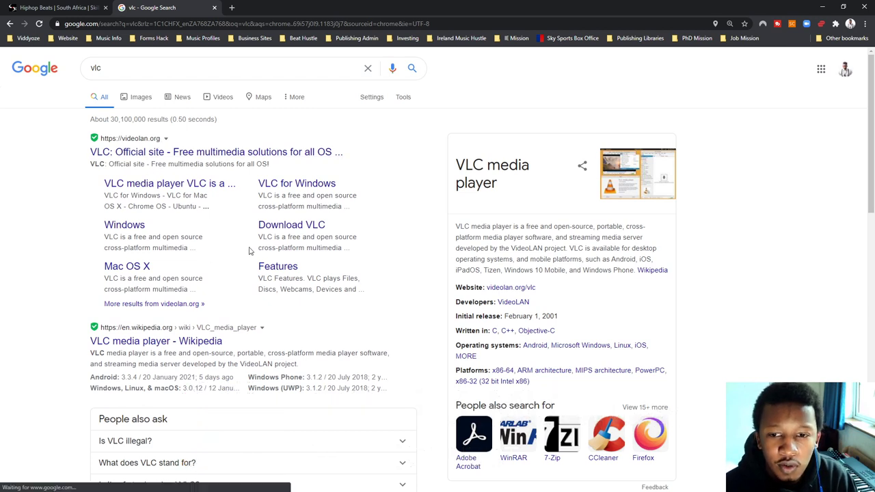
- Open the Download VLC result on the VideoLAN site and download VLC media player for Windows
left_click(283, 229)
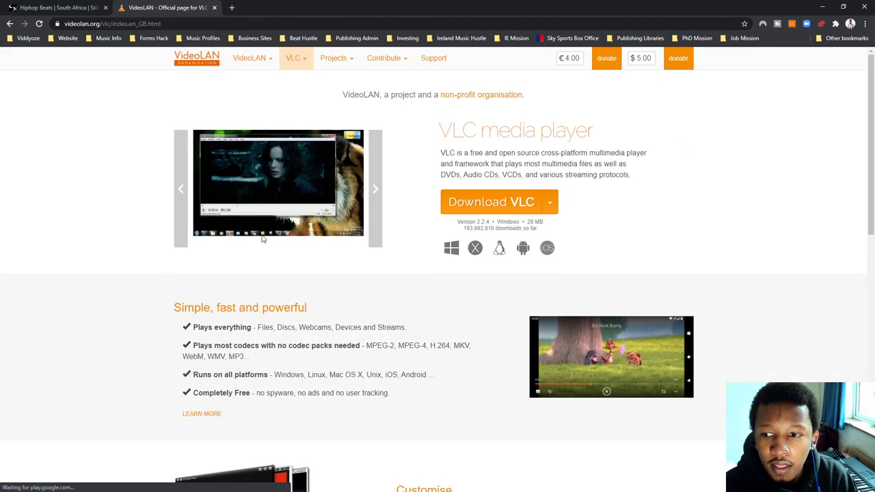
left_click(551, 204)
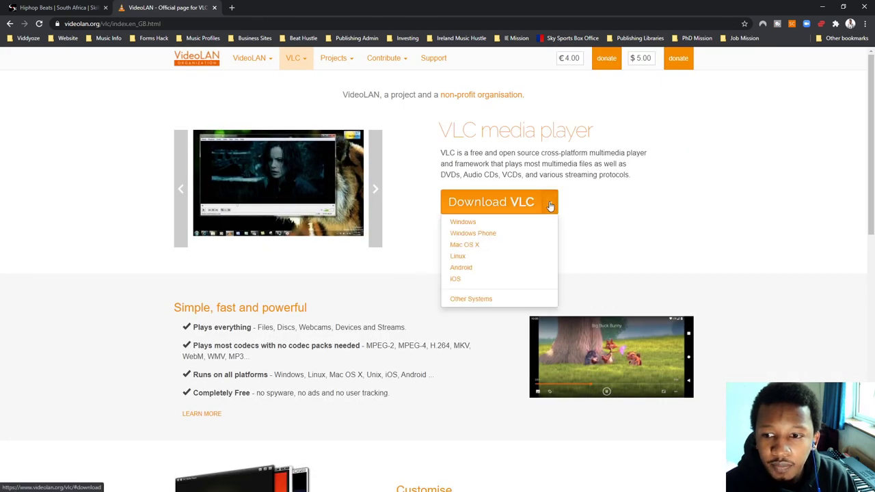
left_click(494, 204)
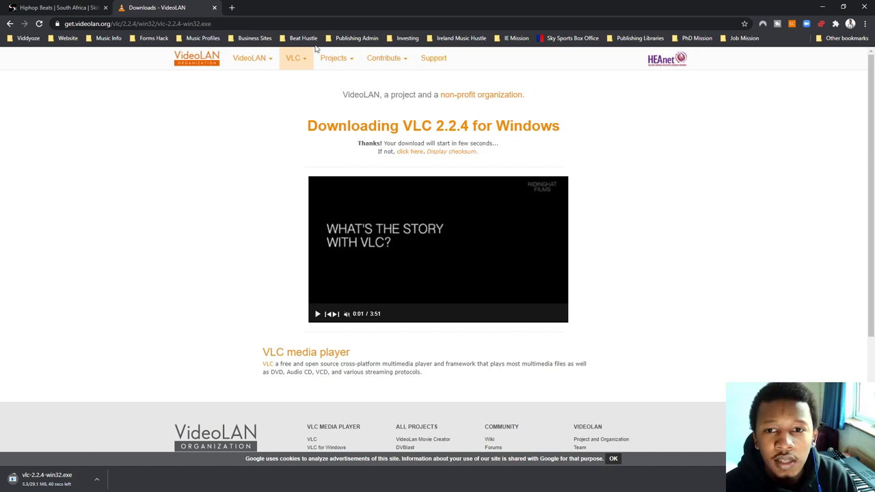
mouse_move(300, 60)
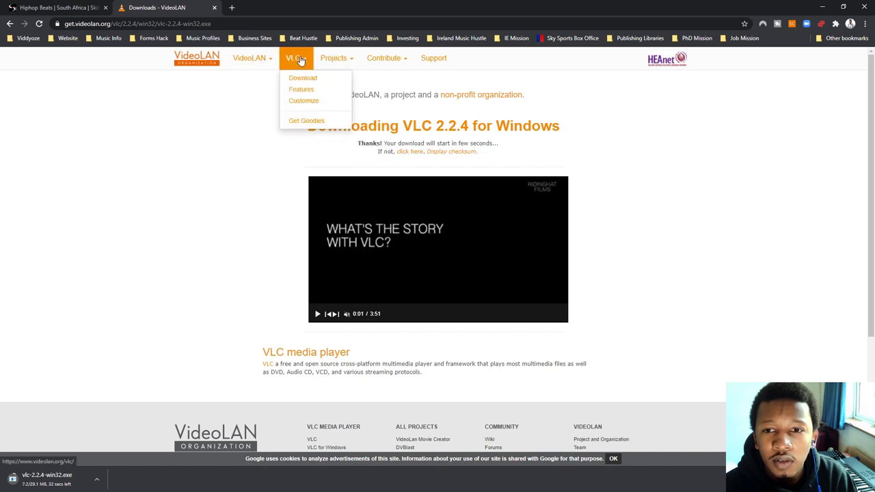
mouse_move(274, 60)
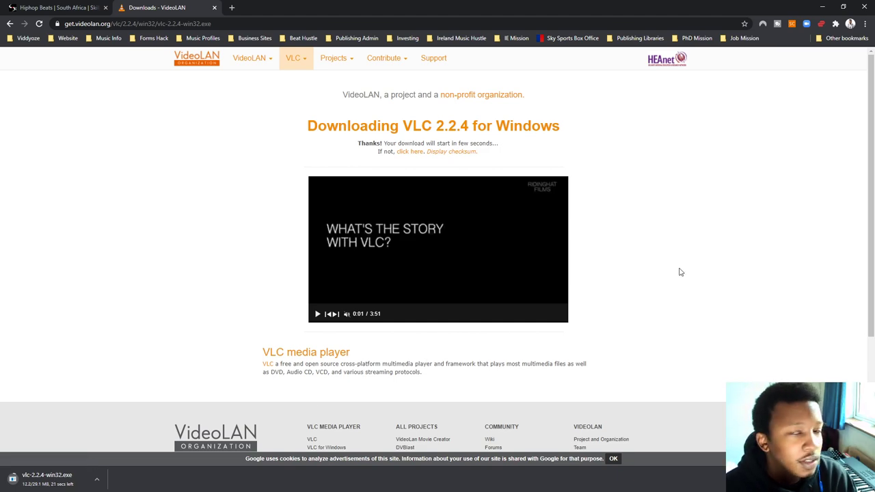
left_click_drag(401, 4, 453, 4)
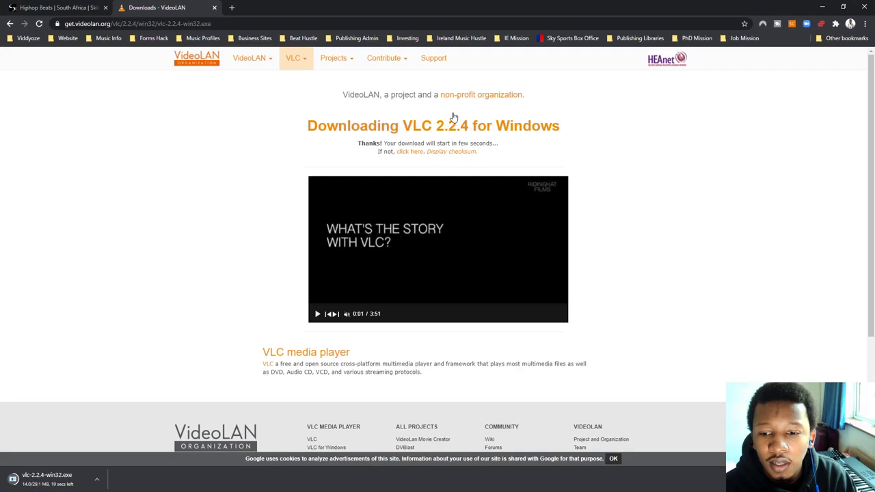
left_click(100, 480)
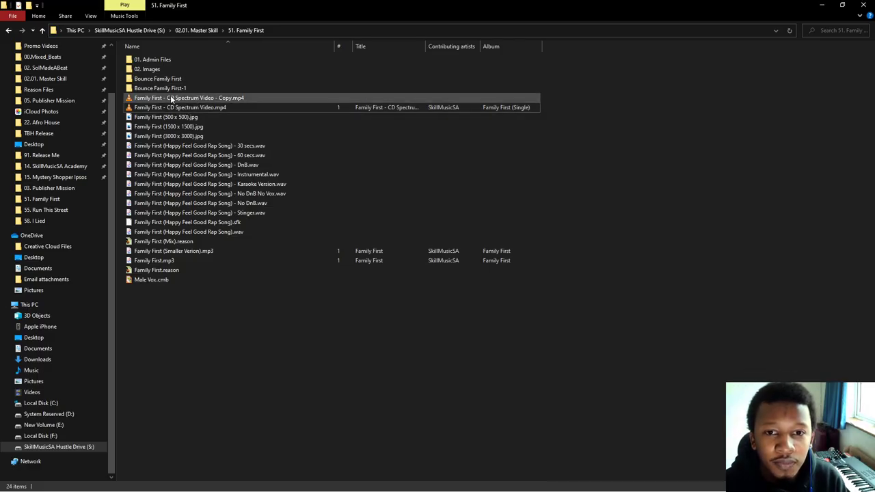
- Add "Family First - CD Spectrum Video - Copy.mp4" from the 51. Family First folder to the VLC playlist and open it for playback
left_click_drag(161, 100, 259, 194)
key("alt+Tab")
left_click(185, 51)
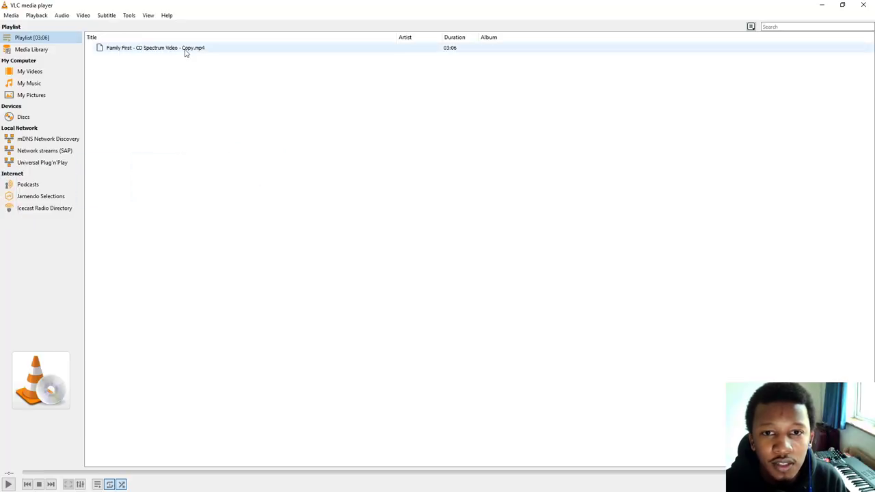
double_click(185, 49)
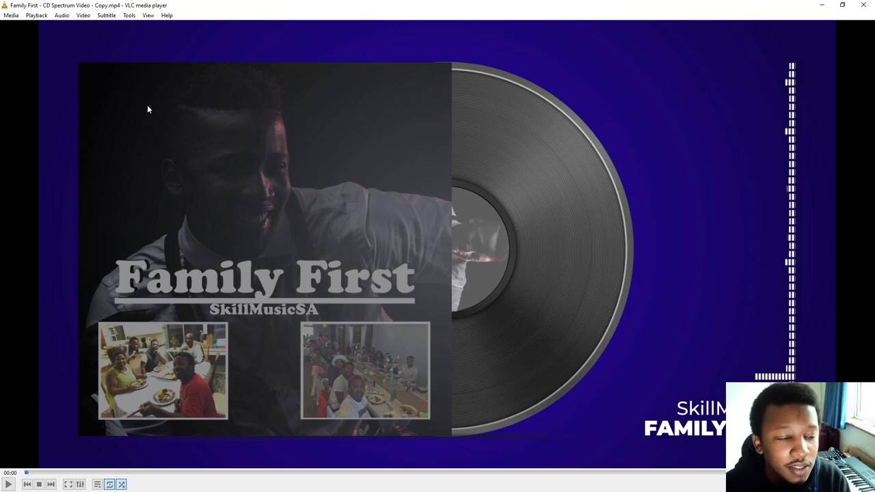
- Open the video's media information and set the artist to SkillMusicSA
left_click(128, 15)
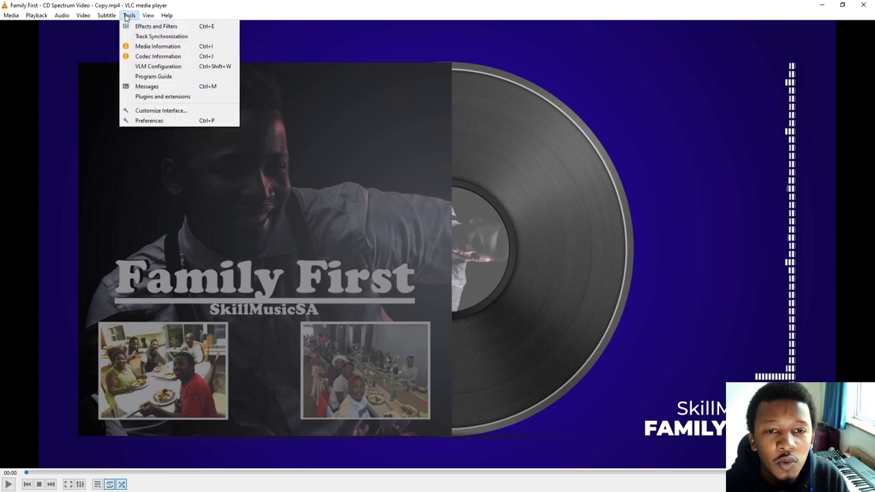
left_click(160, 48)
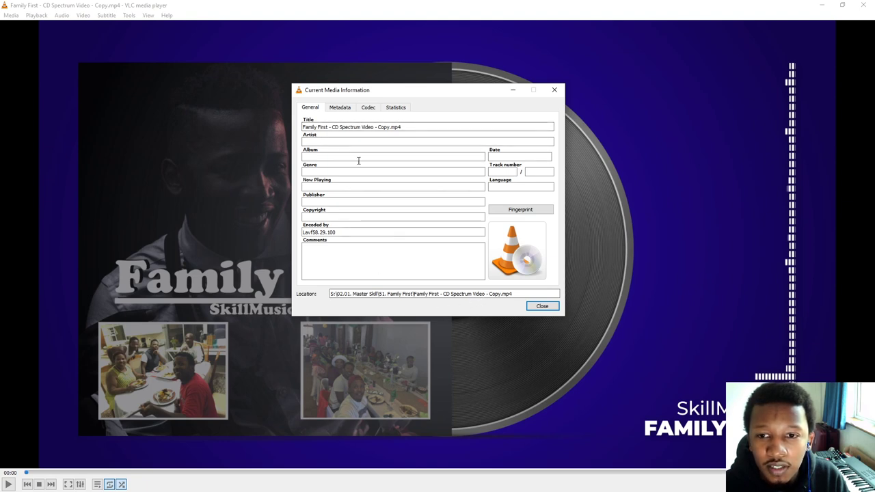
left_click(349, 140)
type("Ski")
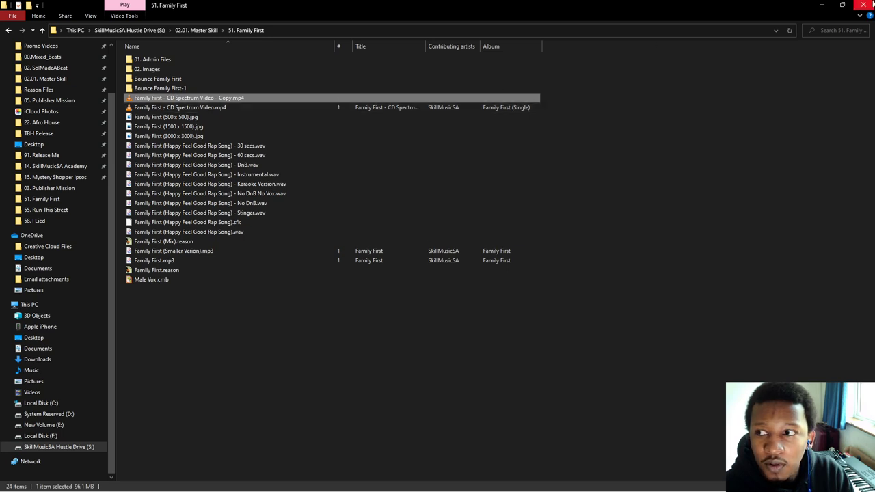
left_click(822, 5)
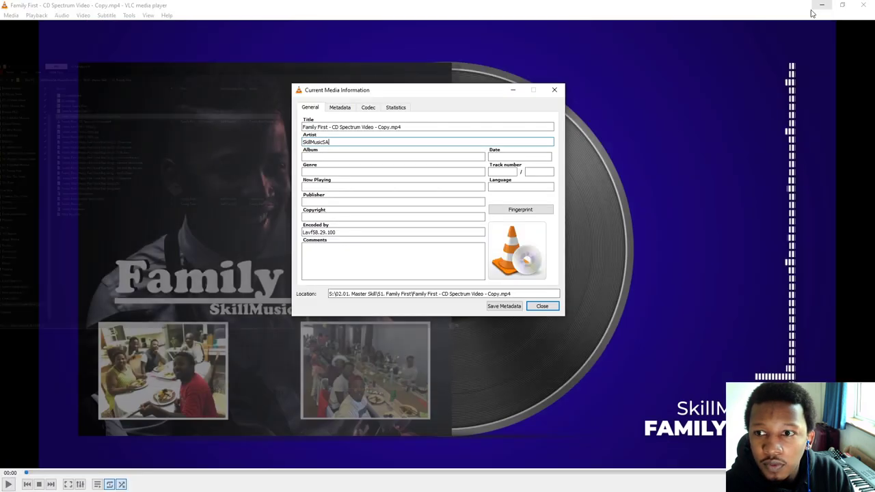
- Set the album to "Family First (Single)" and the date to 2021 in the video's metadata
left_click(342, 158)
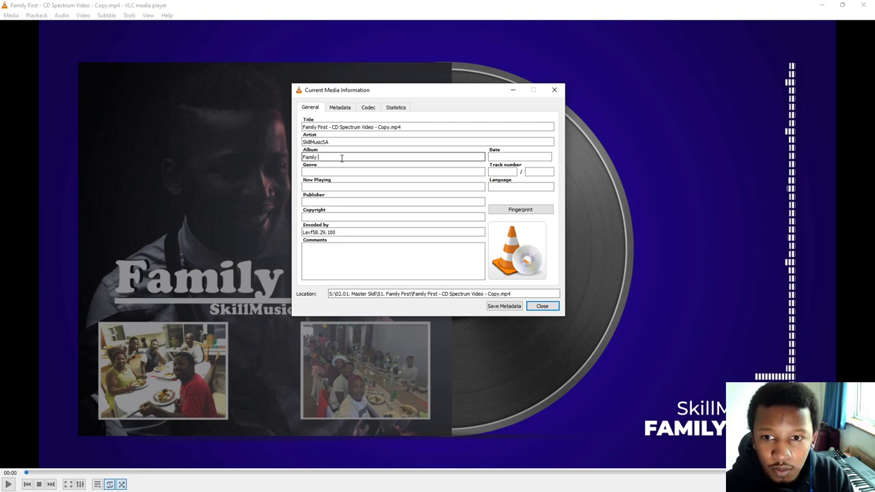
type("First (")
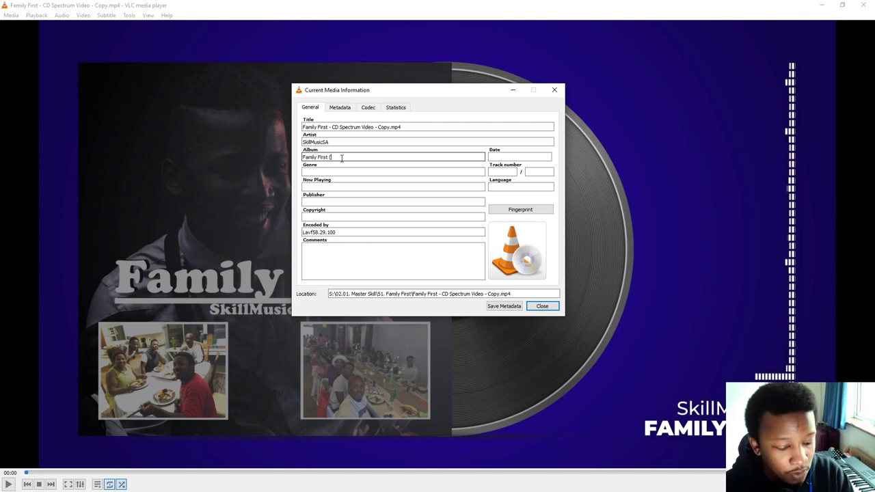
type("Sing")
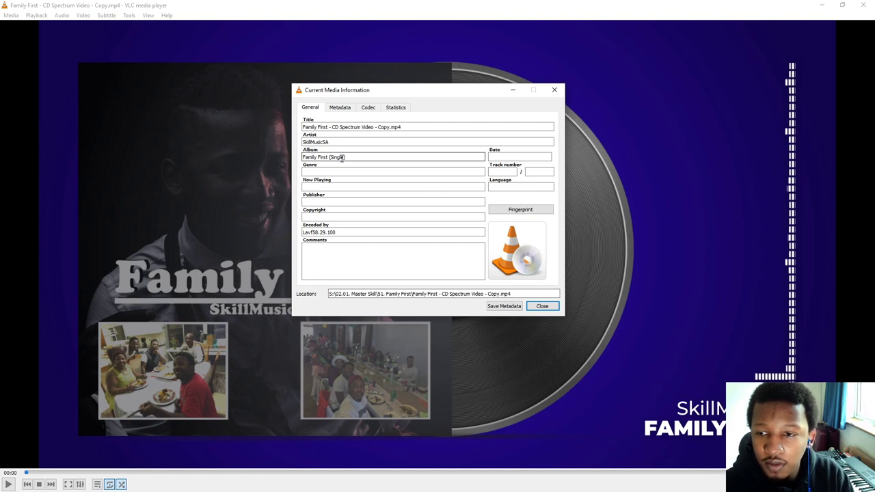
type("le)")
left_click(545, 156)
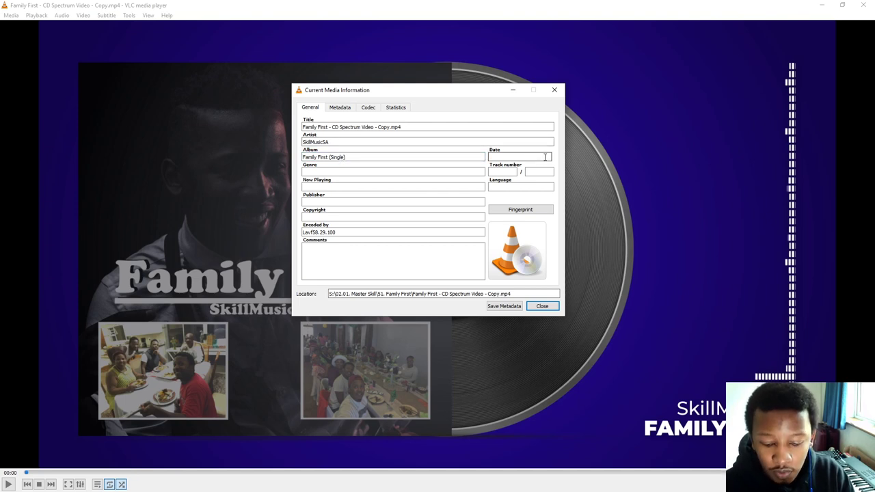
type("2021")
- Set the genre to "Hiphop / Rap" and the track number to 1 / 1
left_click(426, 173)
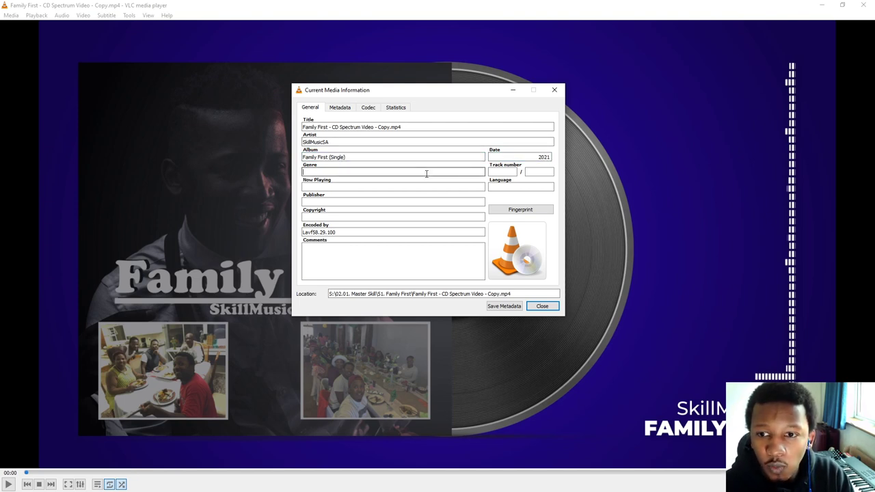
type("Hiphop")
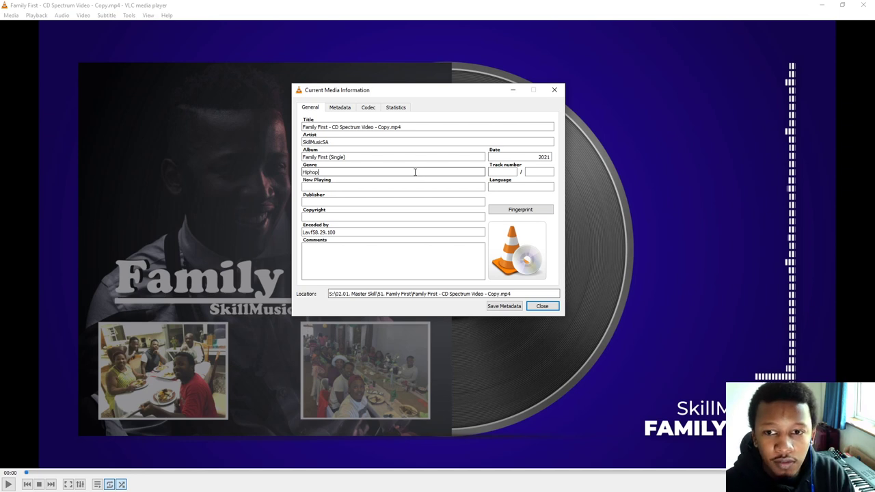
type(" / Rap")
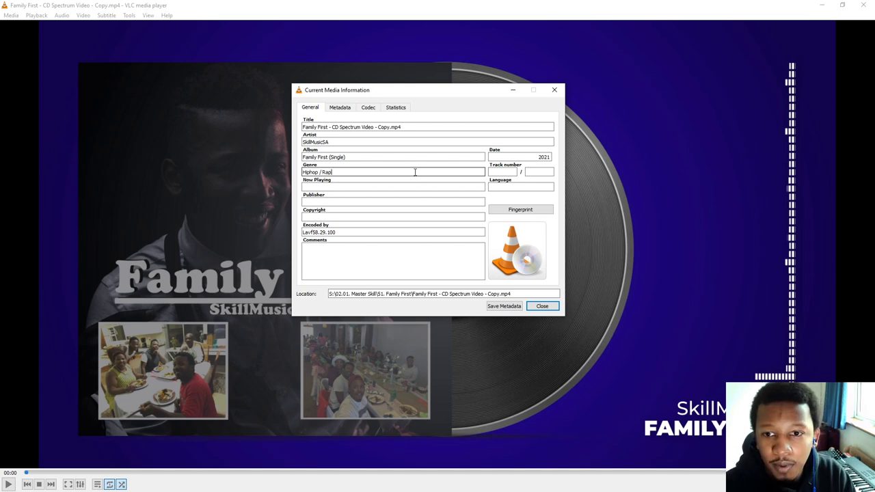
key("Tab")
type("1")
key("Tab")
type("1")
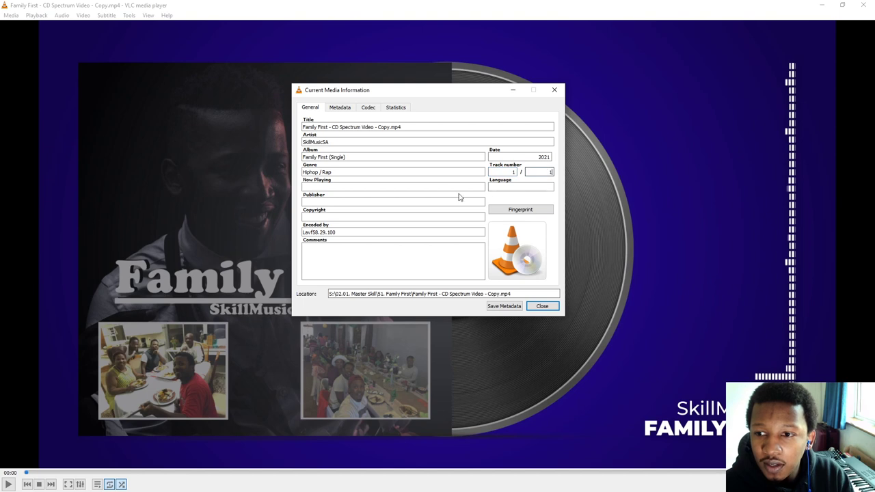
- Set the publisher to "Self-Publisher" and leave the copyright field empty
left_click(334, 200)
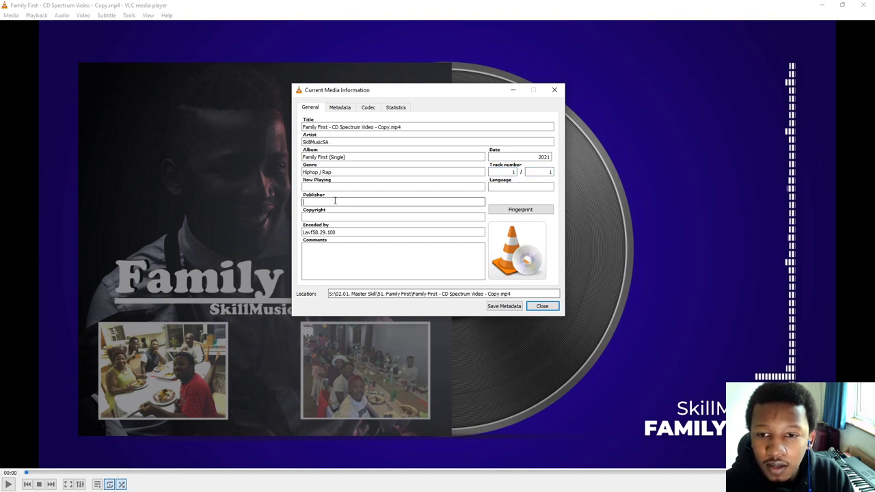
type("Self-Pu")
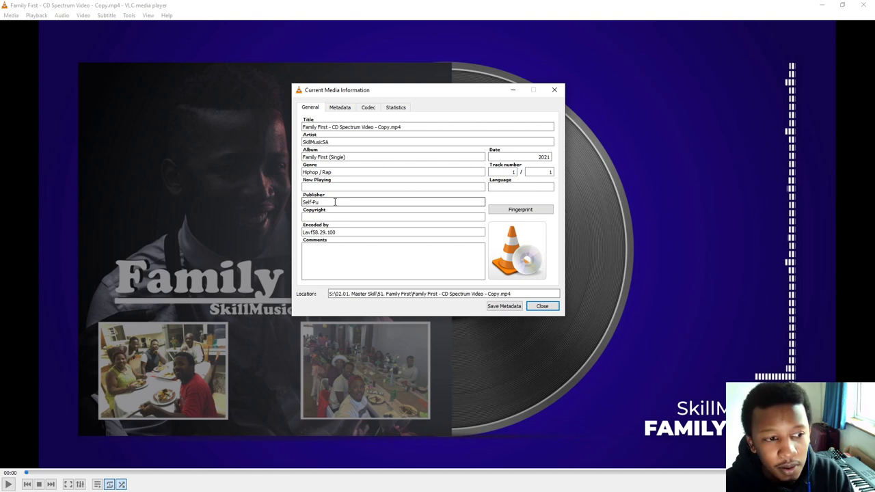
type("blisher")
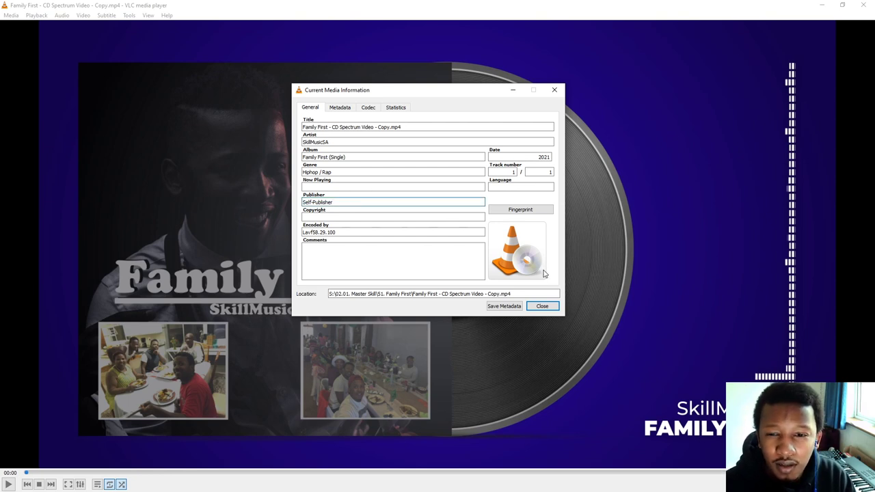
triple_click(347, 200)
left_click(369, 216)
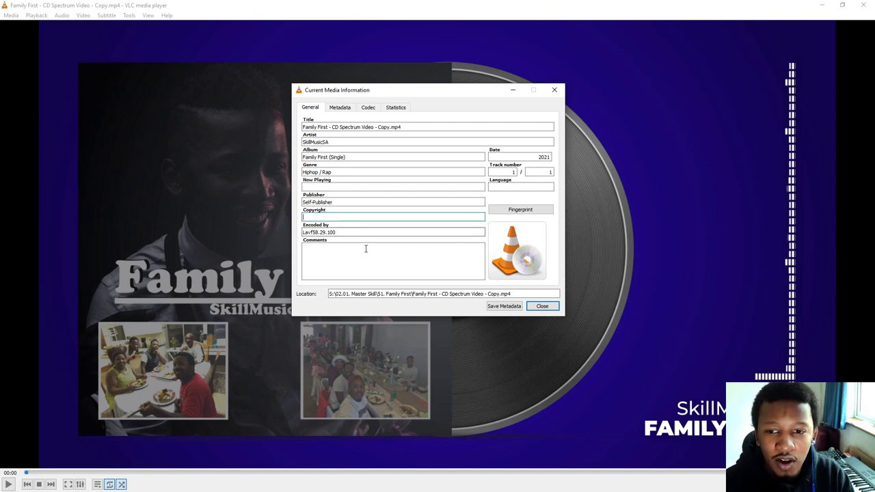
- Enter "ISRC: ZAJN42100001" as the comment in the video's metadata
left_click(366, 249)
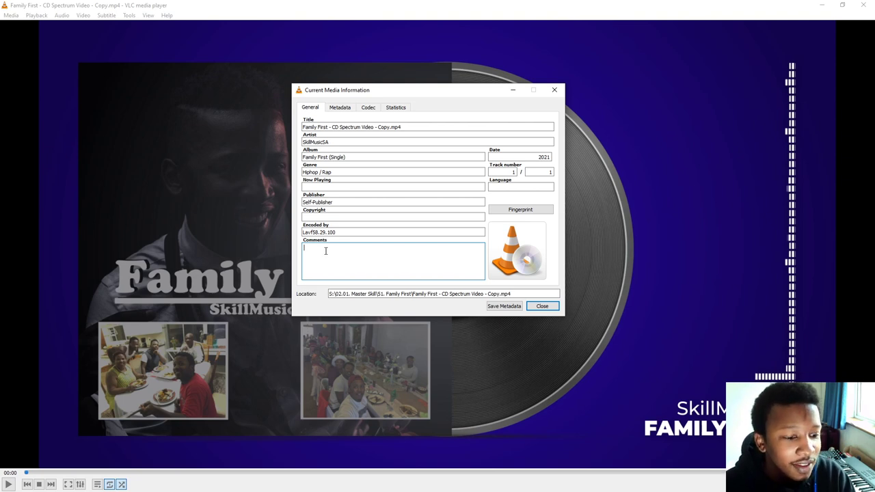
type("ISRC:")
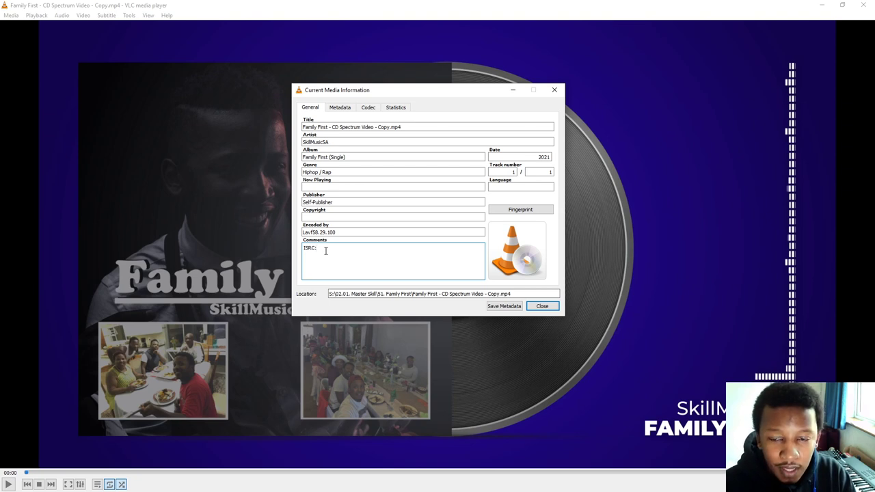
type("ZA")
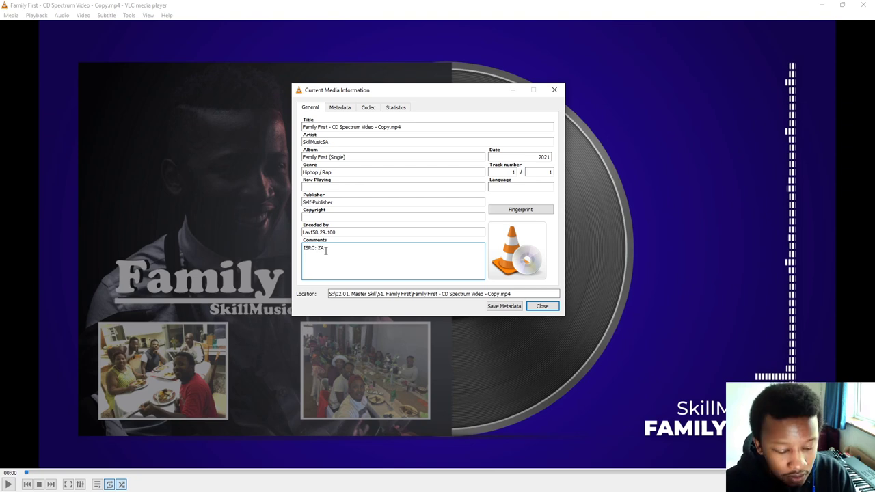
type("N")
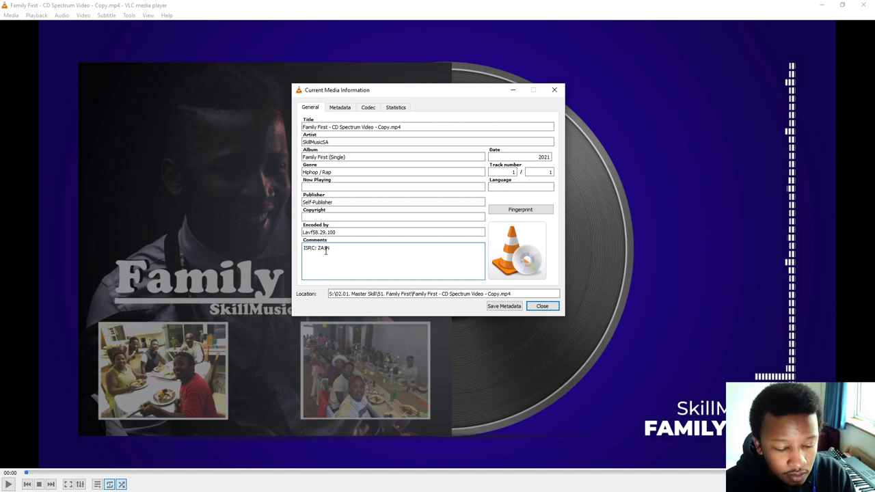
type("4")
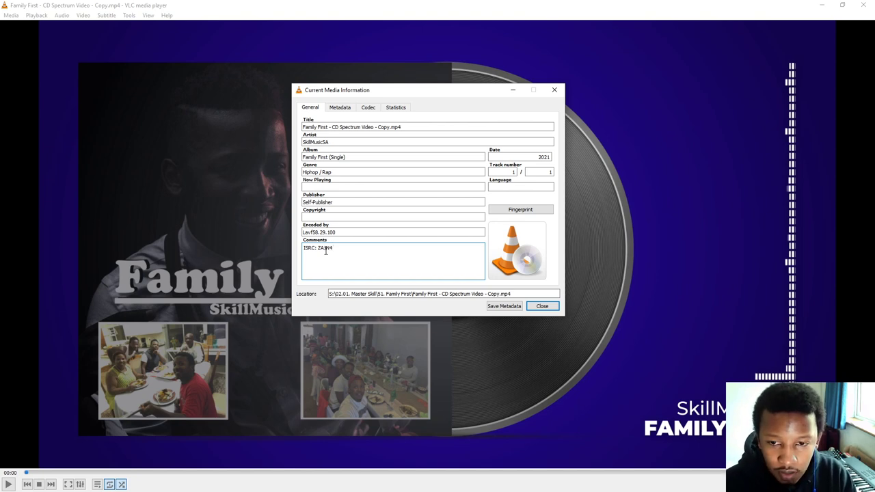
type("21")
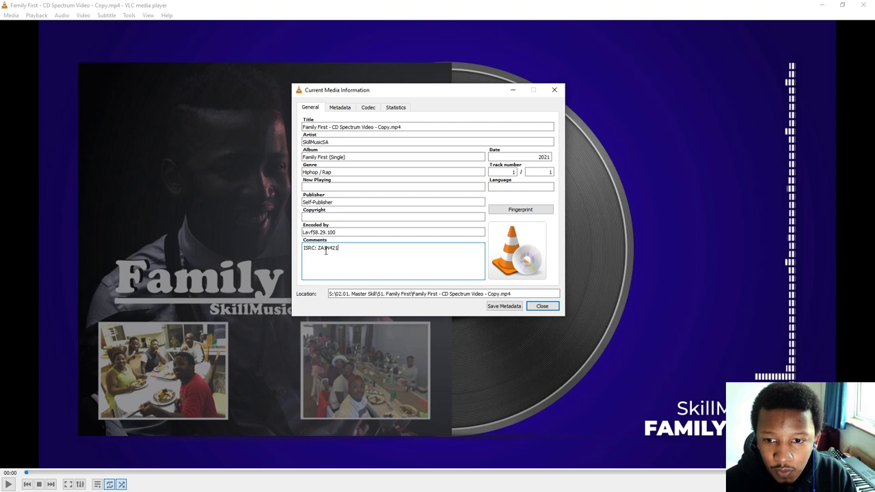
type("00001")
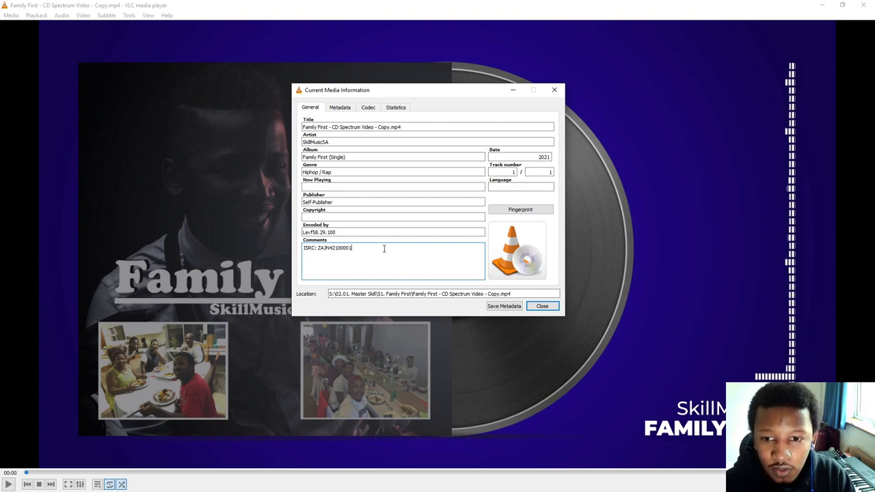
left_click_drag(385, 249, 319, 247)
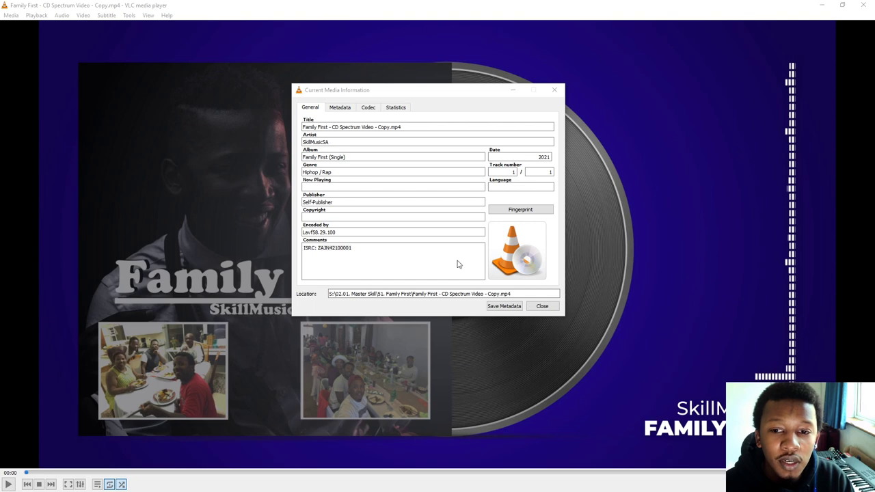
- Save the edited metadata to the video file, then close the media information and the player
left_click(335, 248)
left_click_drag(327, 247, 303, 247)
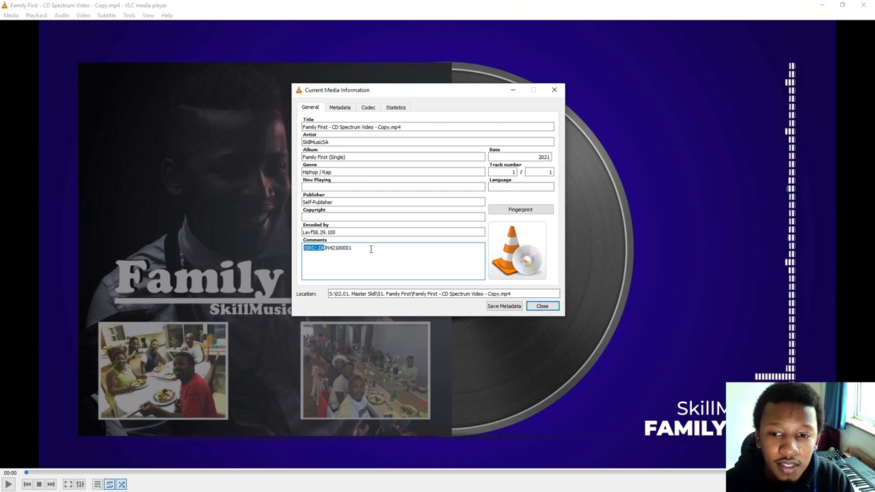
left_click(370, 249)
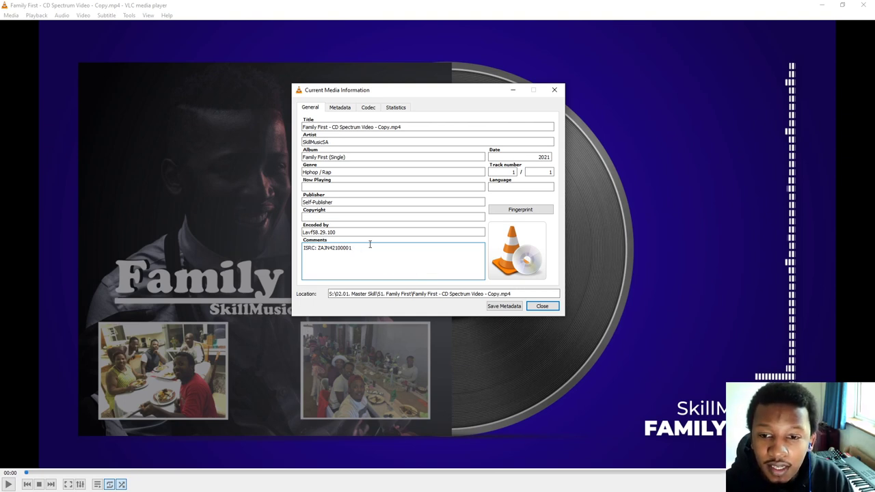
left_click(503, 306)
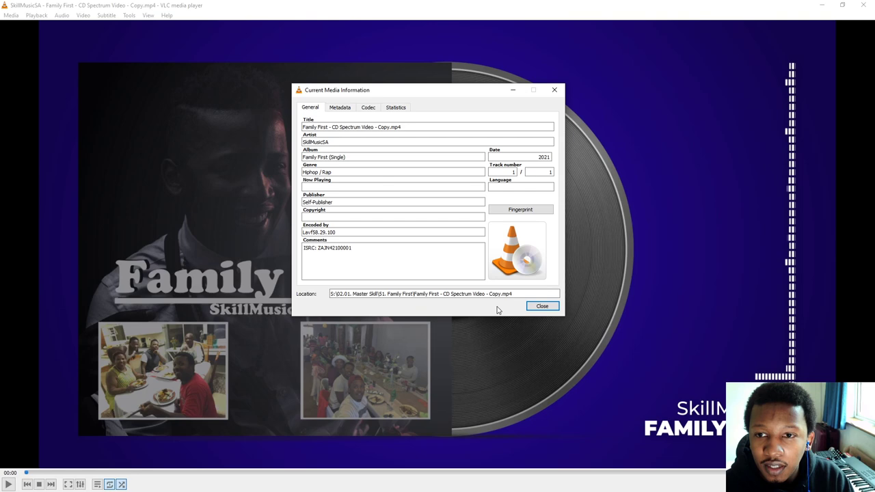
left_click(540, 306)
left_click(864, 5)
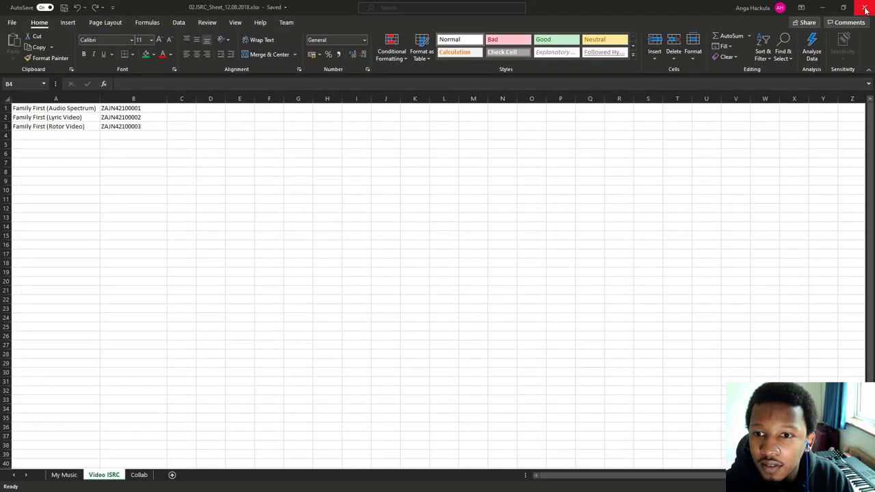
- In File Explorer, examine the detailed file properties of "Family First - CD Spectrum Video - Copy.mp4" for the embedded metadata
key("alt+Tab")
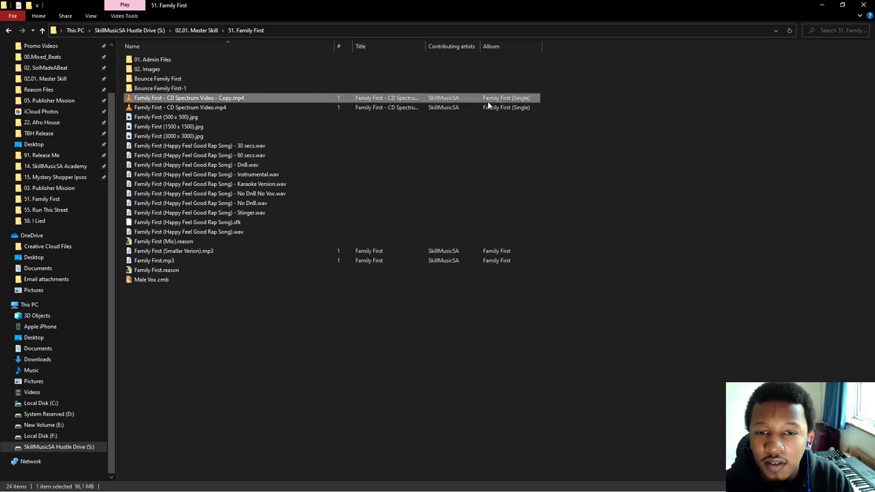
right_click(247, 98)
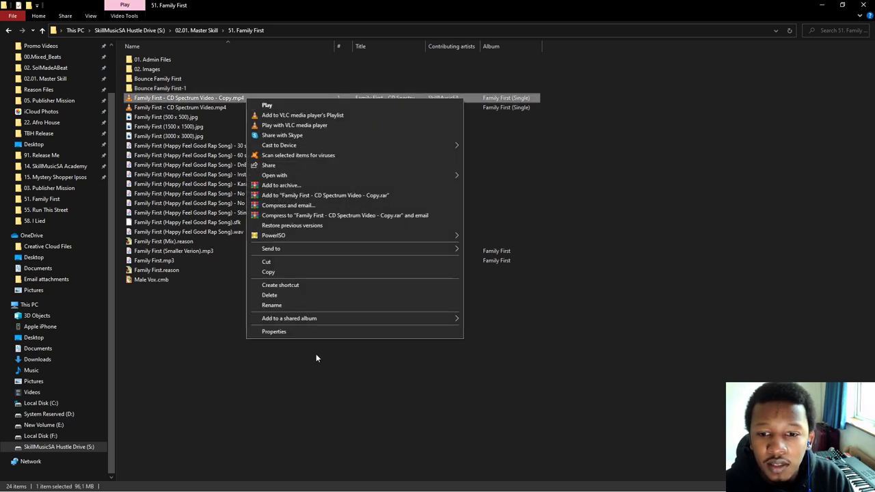
left_click(296, 333)
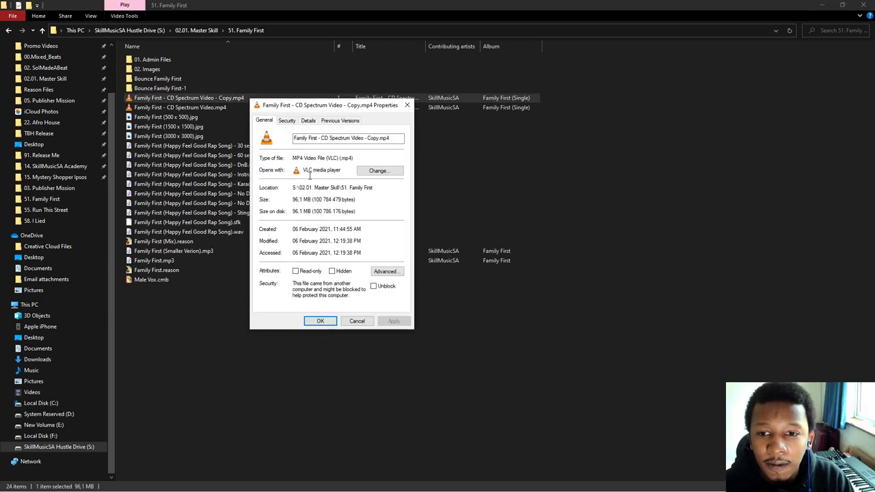
left_click(287, 121)
left_click(308, 121)
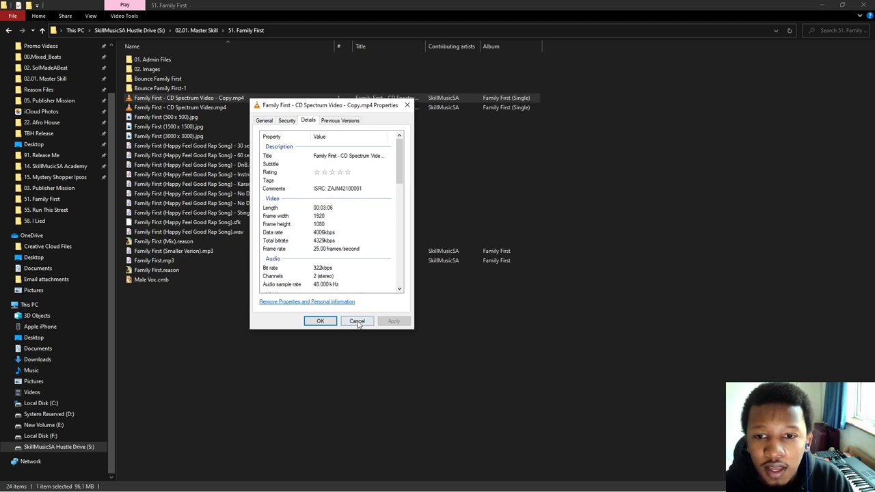
scroll(354, 269, "down", 8)
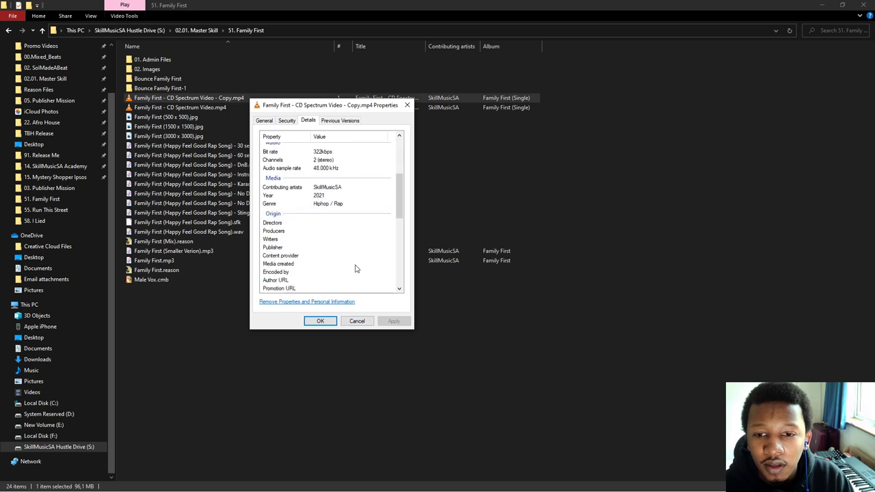
scroll(335, 266, "up", 1)
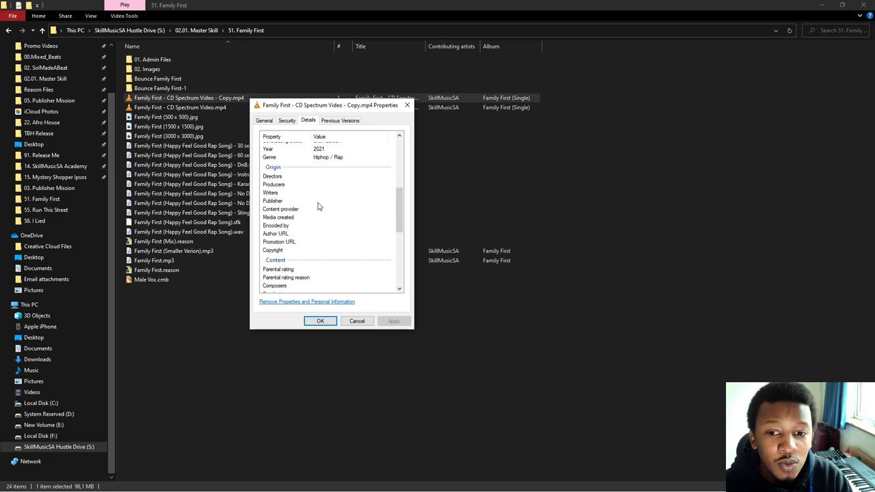
left_click(356, 321)
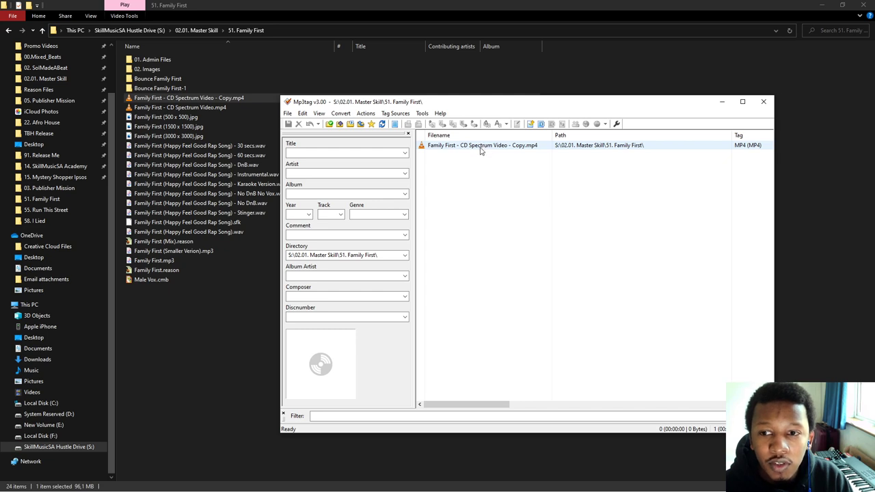
- In Mp3tag, check the tags of "Family First - CD Spectrum Video - Copy.mp4", especially the ISRC comment, and close the program
left_click(481, 149)
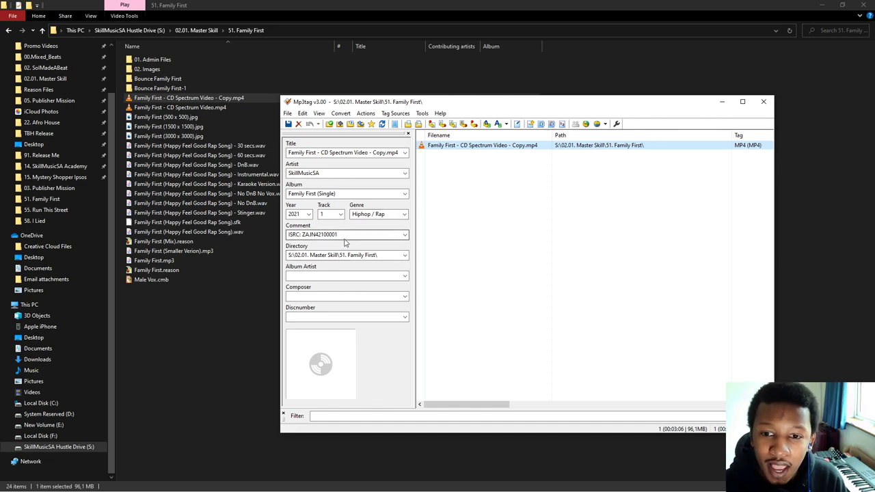
left_click_drag(345, 241, 258, 242)
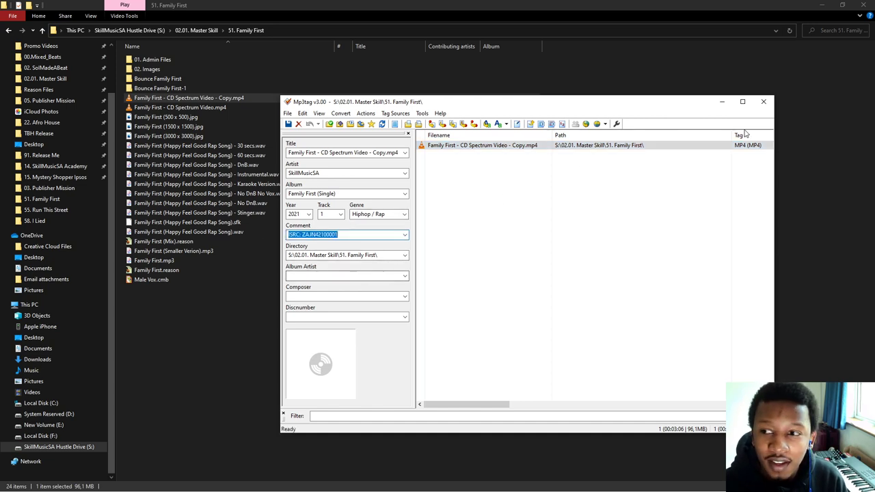
left_click(764, 101)
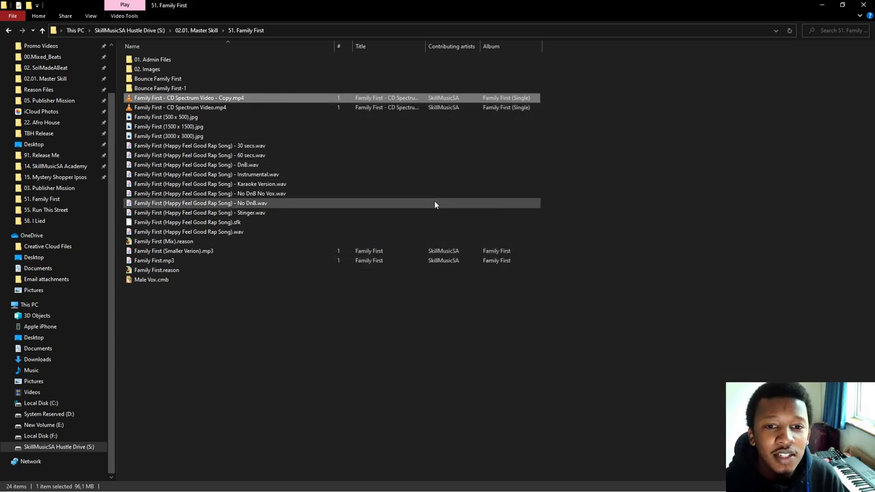